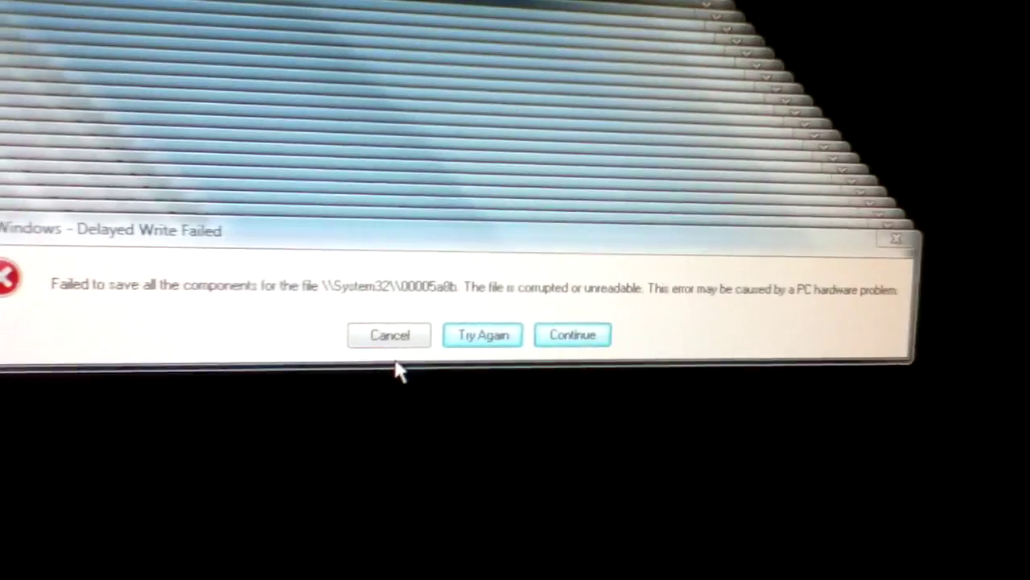
# Step: Cancel four stacked 'Delayed Write Failed' dialogs to reveal the fake 14-error report
pyautogui.click(390, 335)
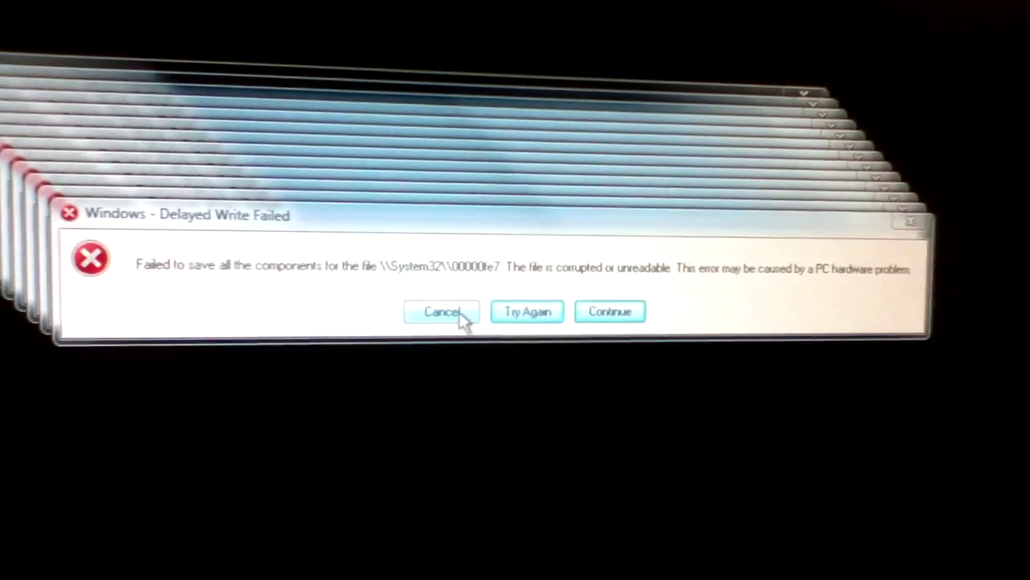
pyautogui.click(424, 314)
pyautogui.click(446, 291)
pyautogui.click(441, 283)
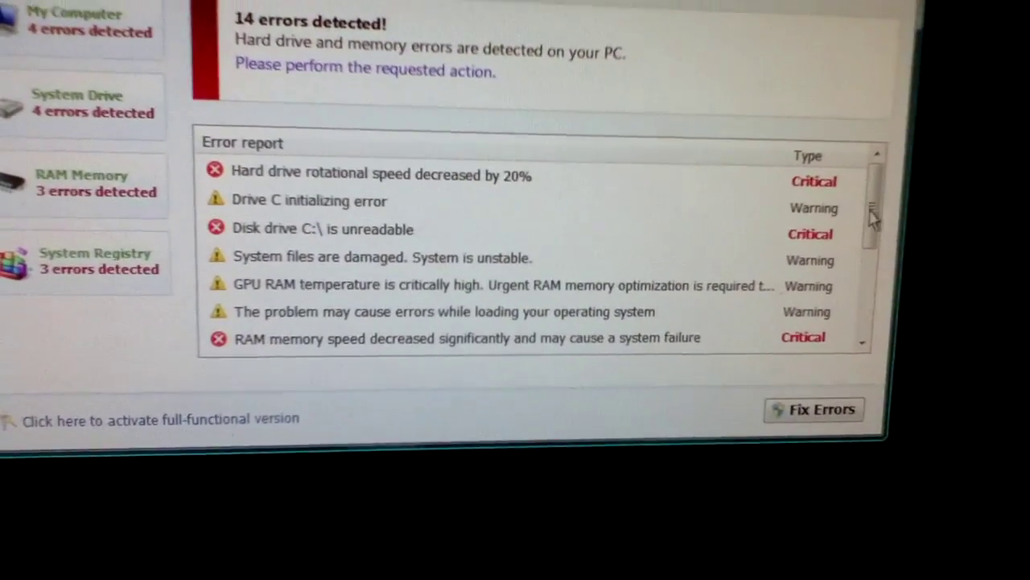
pyautogui.moveTo(872, 214); pyautogui.dragTo(920, 272)
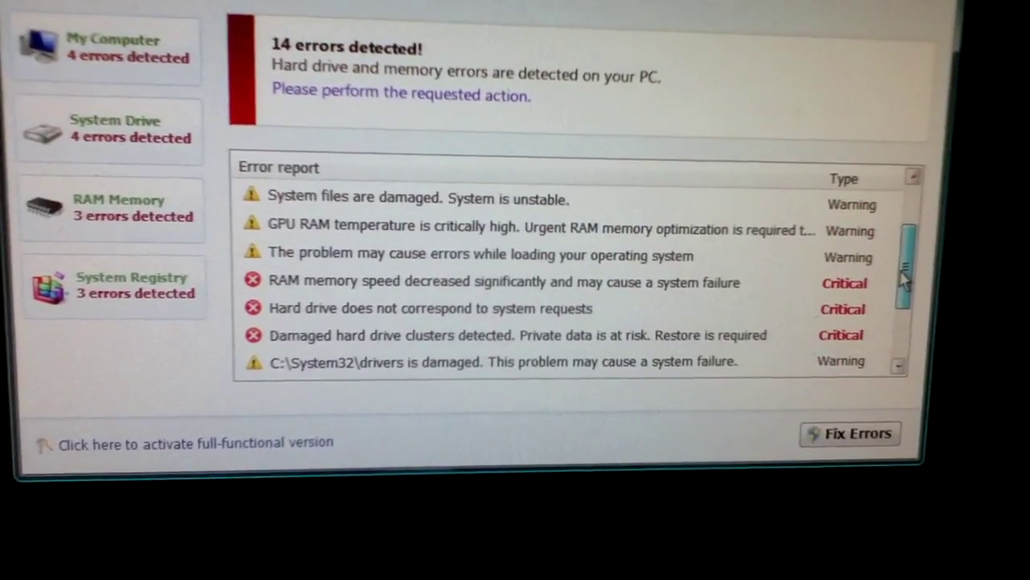
pyautogui.moveTo(896, 282); pyautogui.dragTo(880, 297)
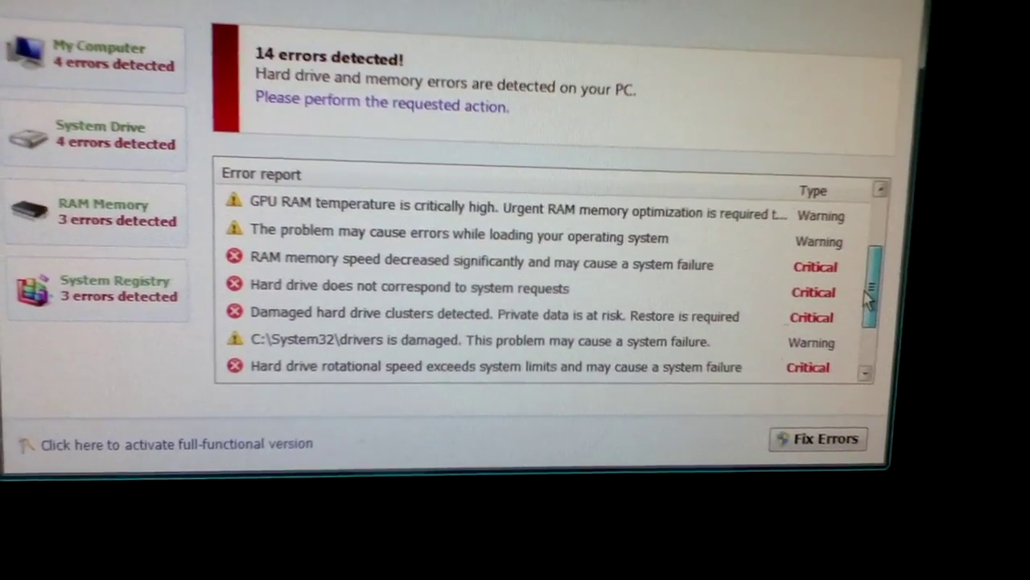